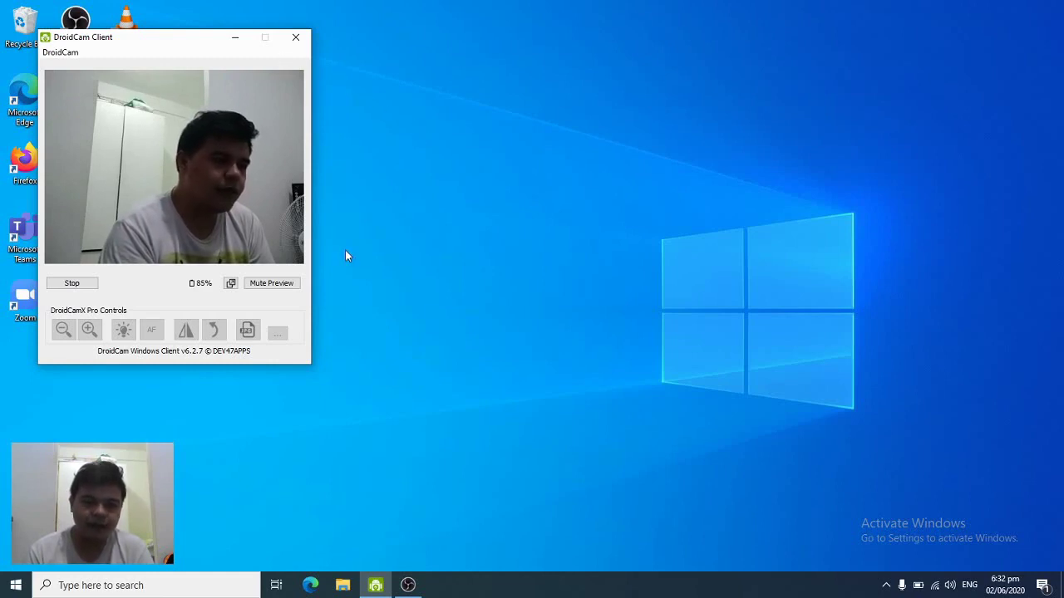
Launch Microsoft Teams by searching 'teams' in the Start menu
left_click(17, 585)
type("tea")
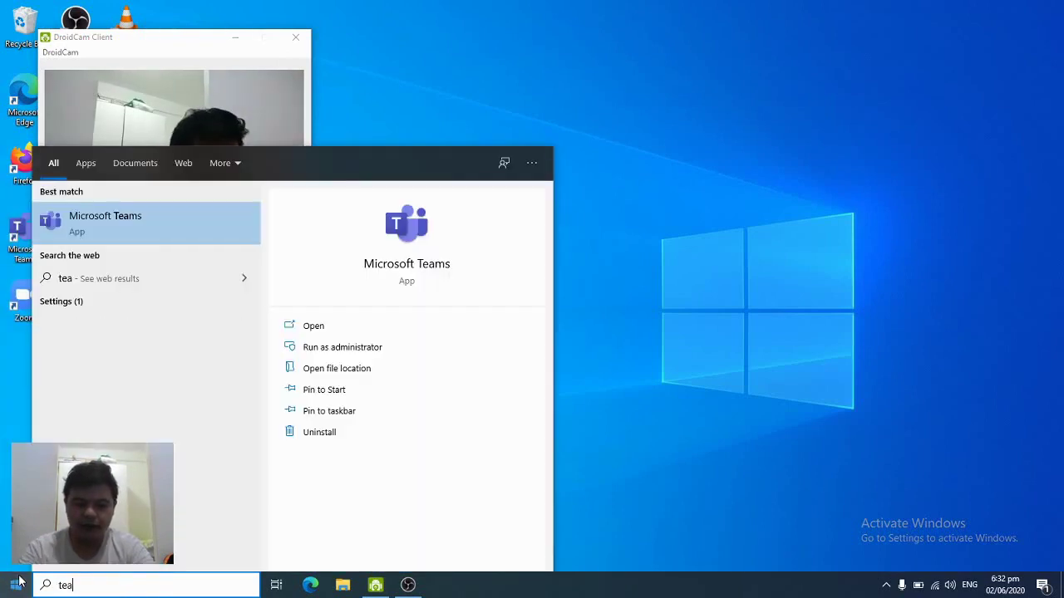
type("ms")
key("Return")
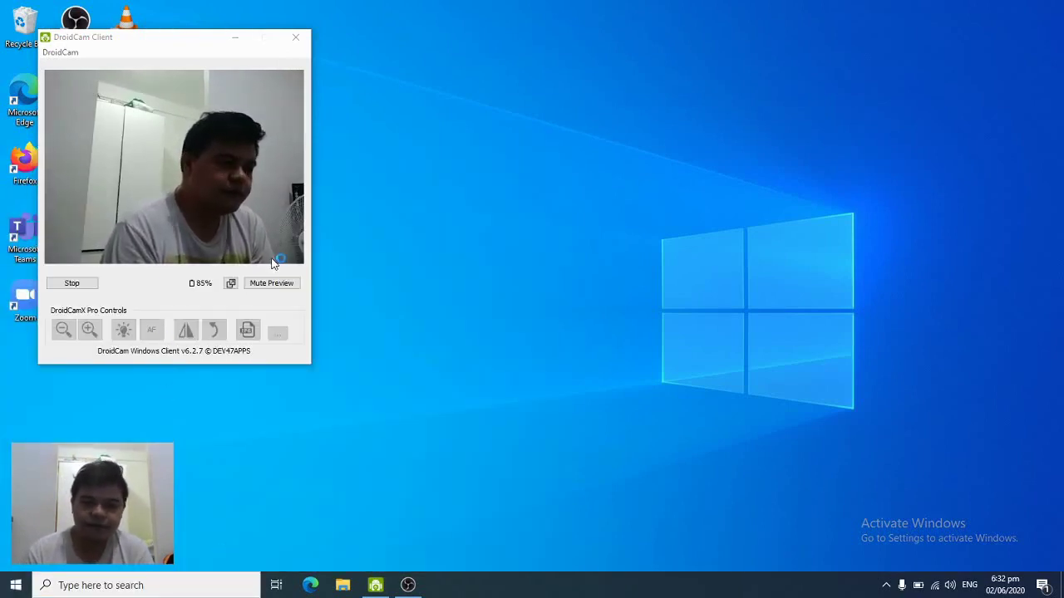
Minimize DroidCam and open the Tech Stuff team's General channel from All teams
left_click(238, 41)
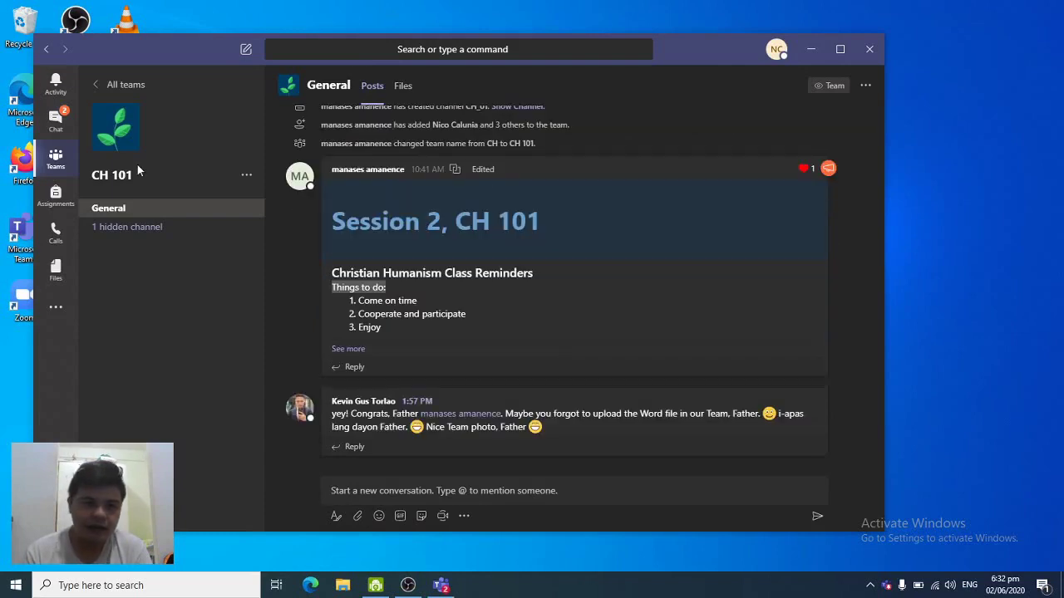
left_click(56, 162)
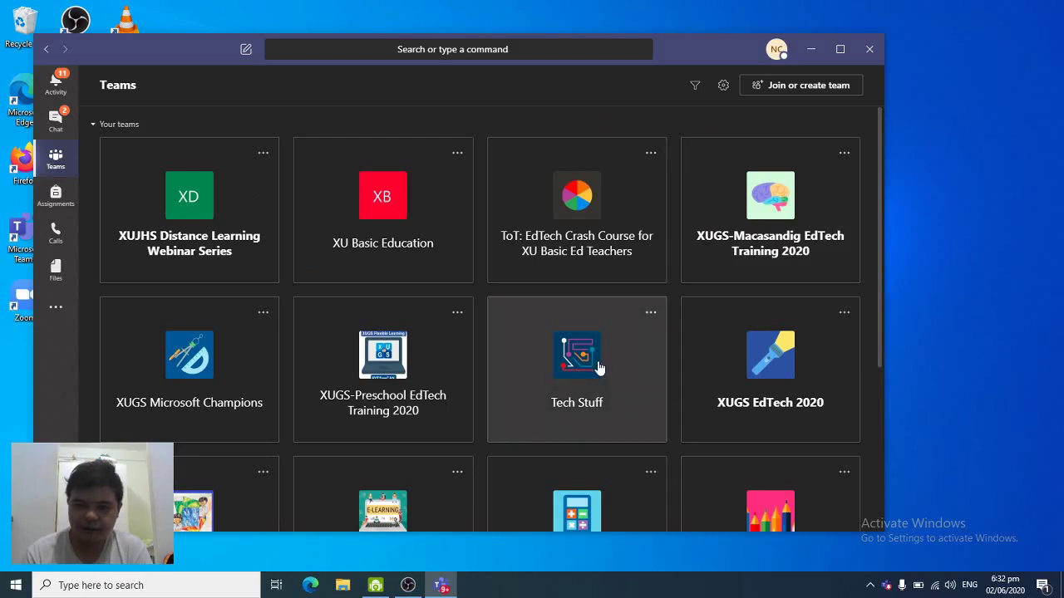
left_click(562, 369)
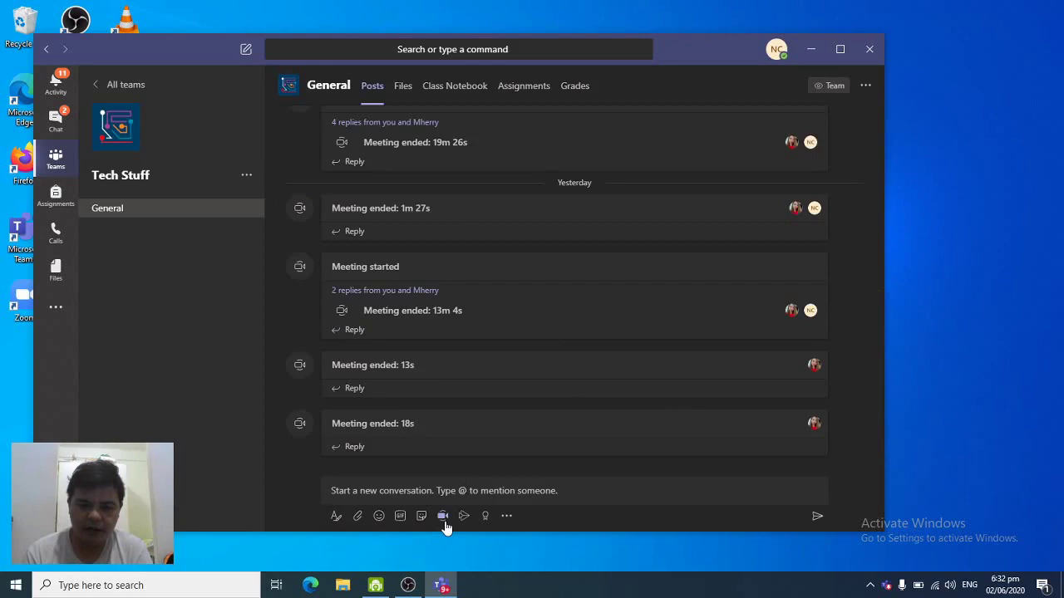
Start a Meet now meeting in Tech Stuff, maximize its window, and open the extra call actions
left_click(443, 516)
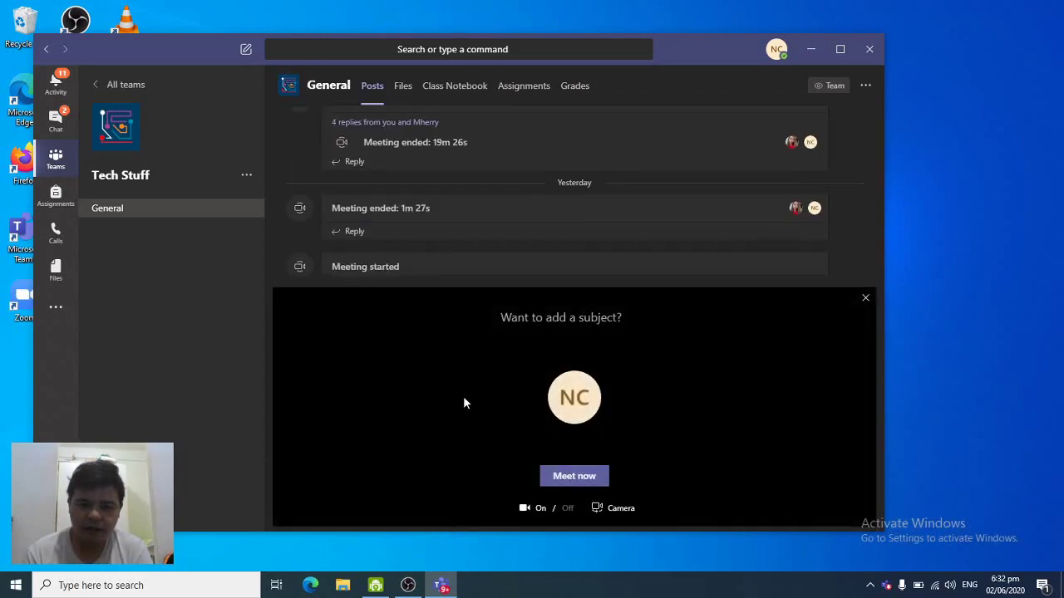
left_click(574, 480)
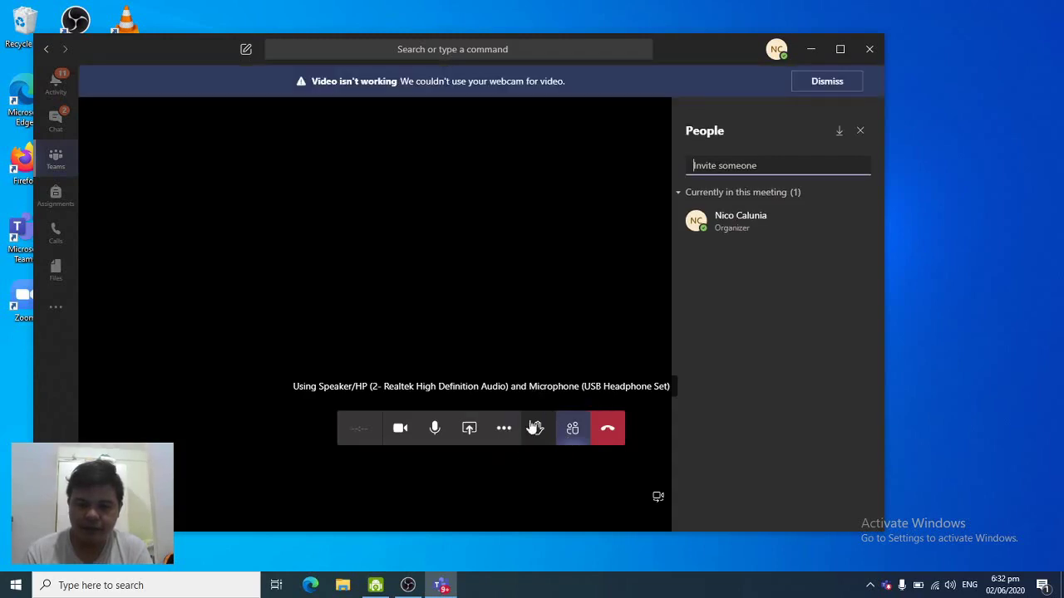
left_click(839, 54)
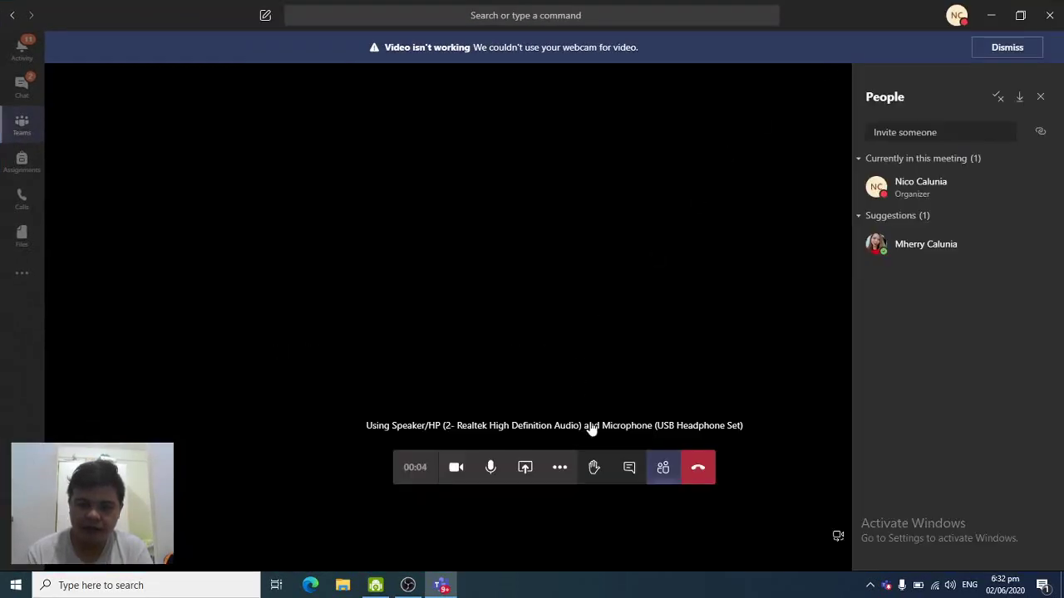
left_click(559, 467)
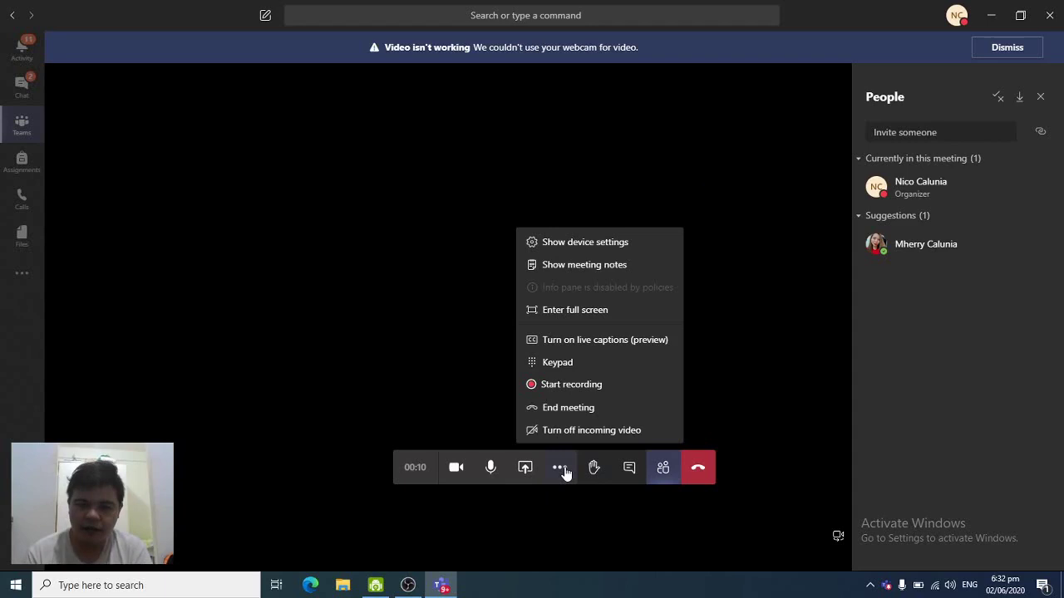
Set DroidCam Source 3 as the camera in device settings, then close Teams to leave
left_click(585, 245)
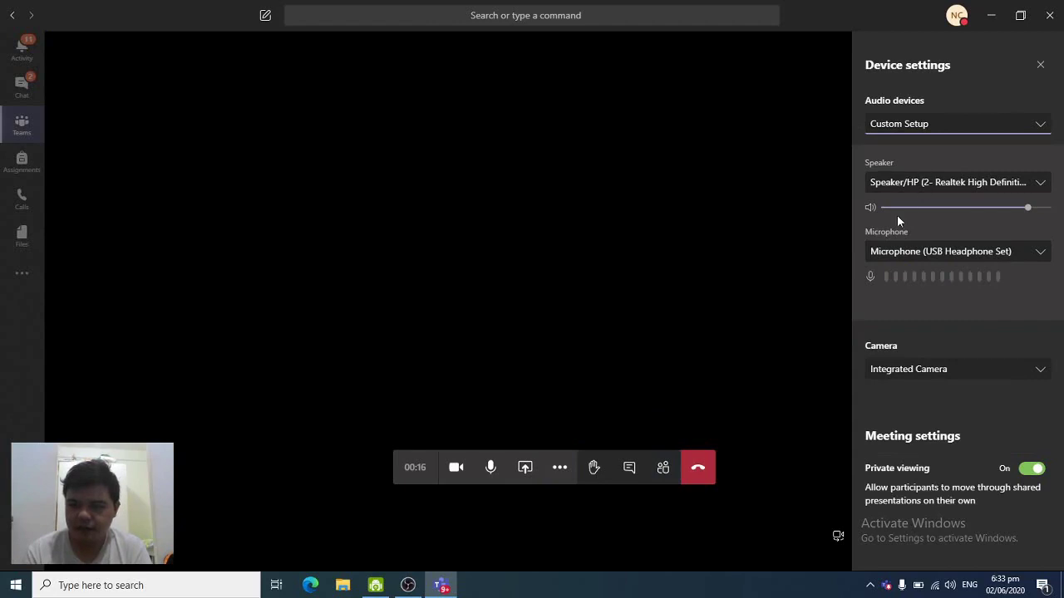
left_click(947, 369)
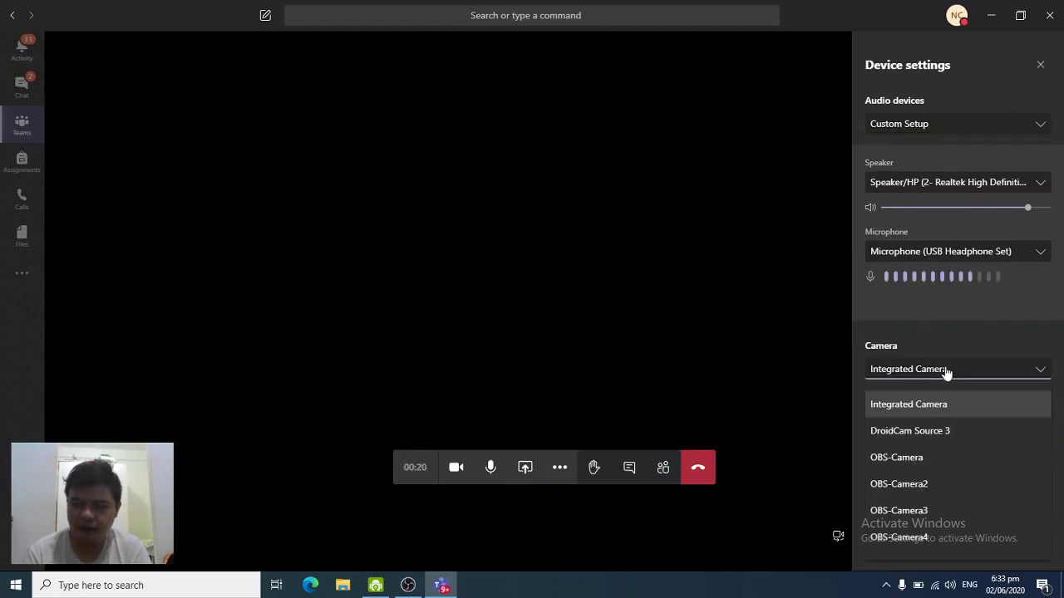
left_click(934, 434)
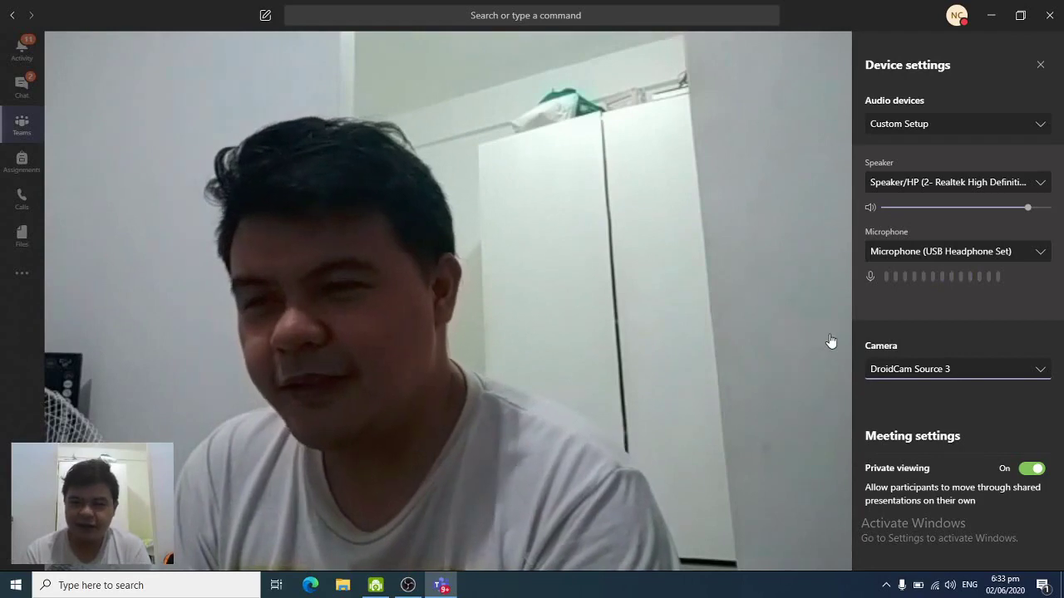
mouse_move(817, 230)
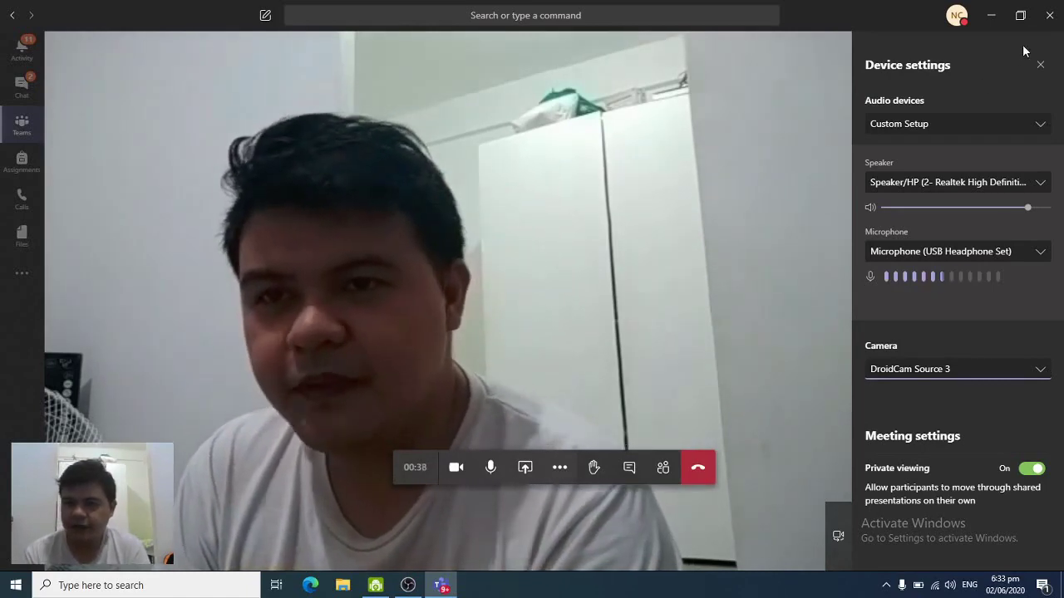
left_click(1048, 15)
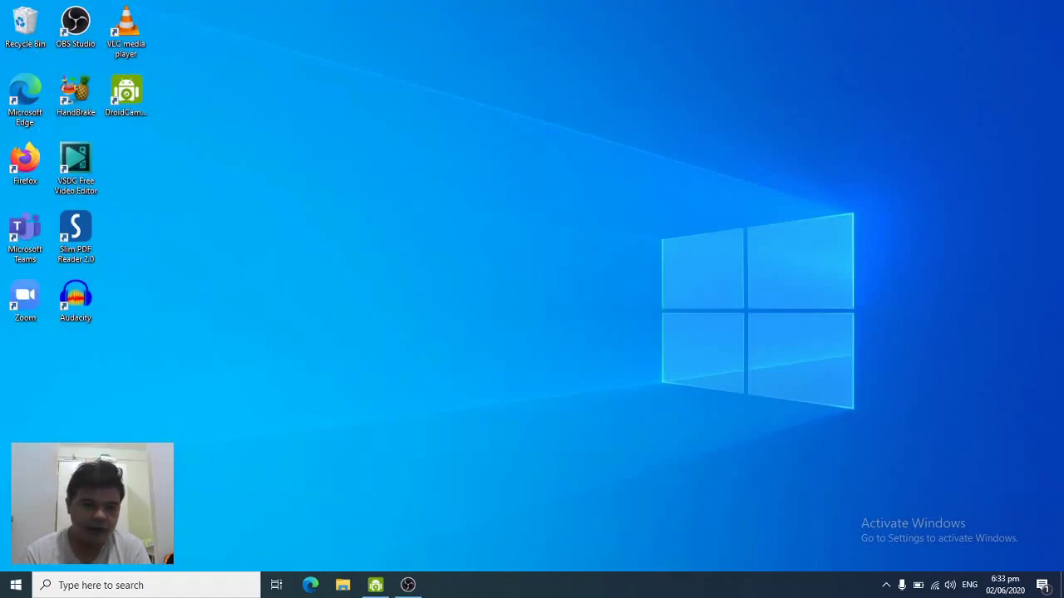
Load gmail.com in Microsoft Edge
left_click(312, 586)
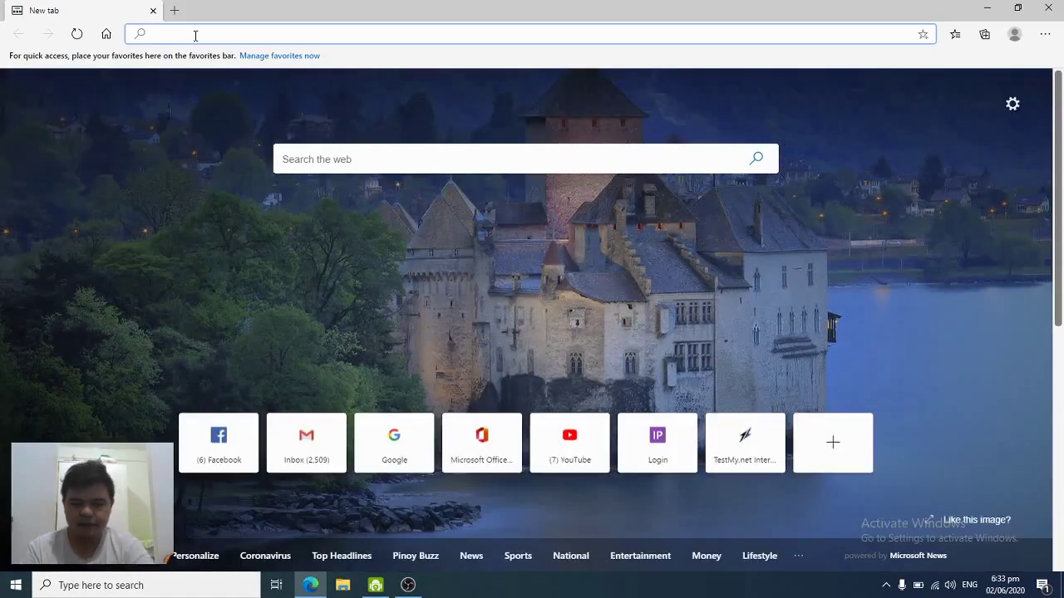
type("gmail.com")
key("Return")
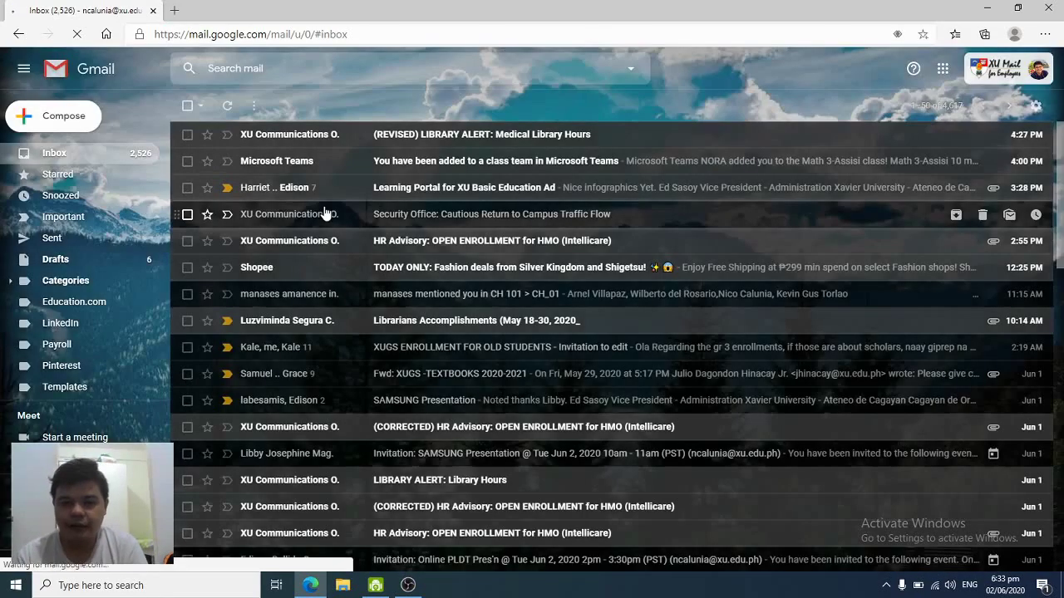
Start a new Google Meet meeting and choose DroidCam Source 3 in its video settings
left_click(75, 437)
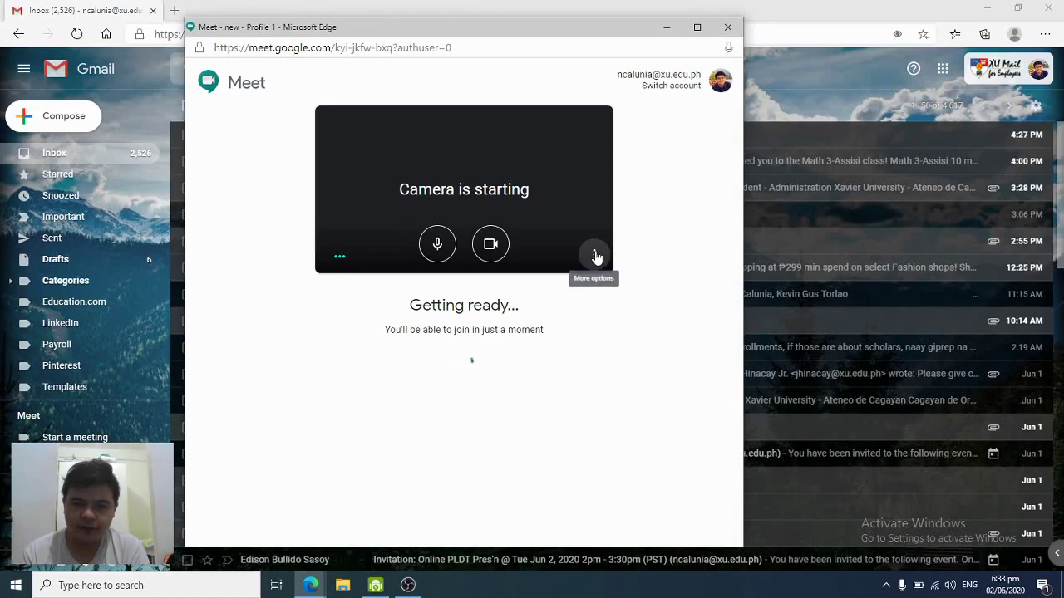
left_click(594, 254)
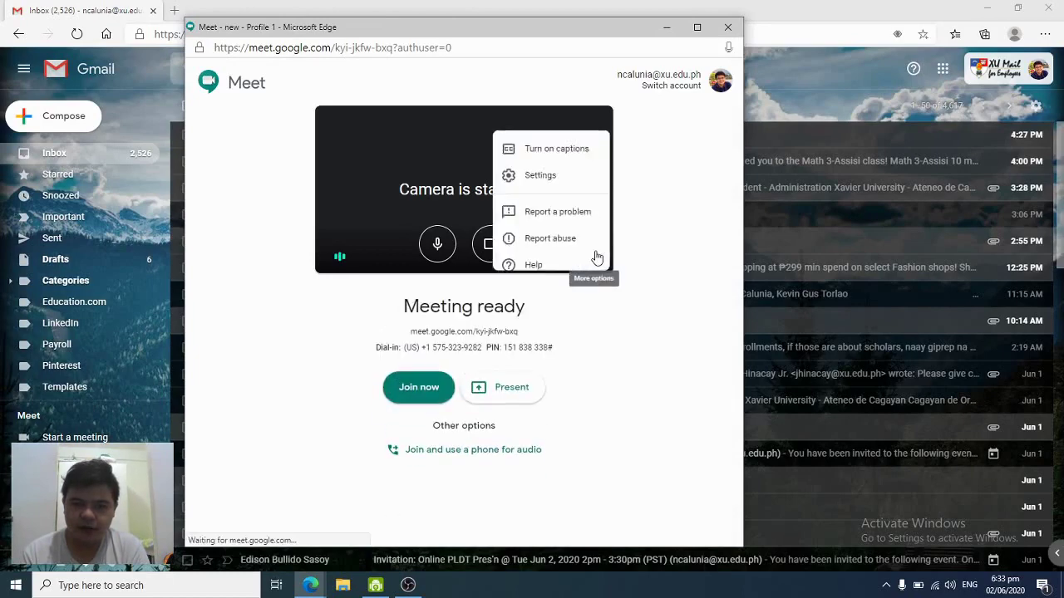
left_click(562, 164)
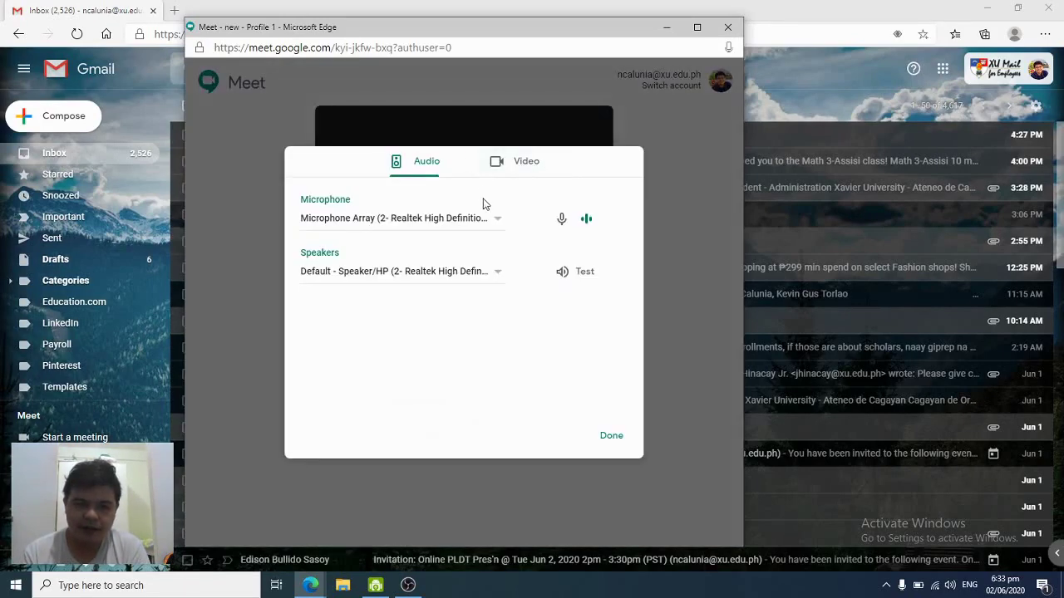
left_click(508, 171)
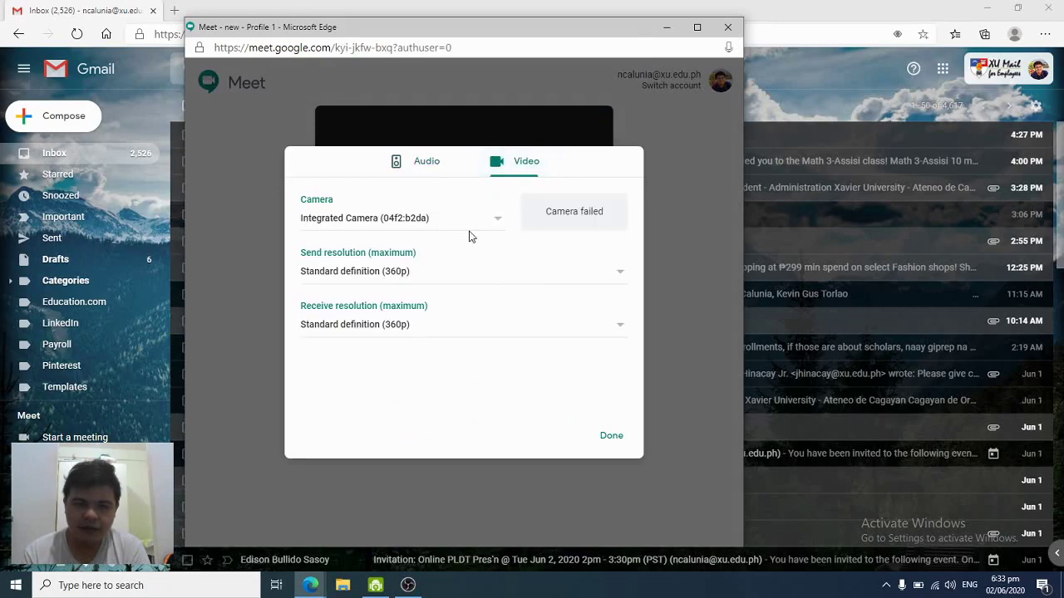
left_click(494, 223)
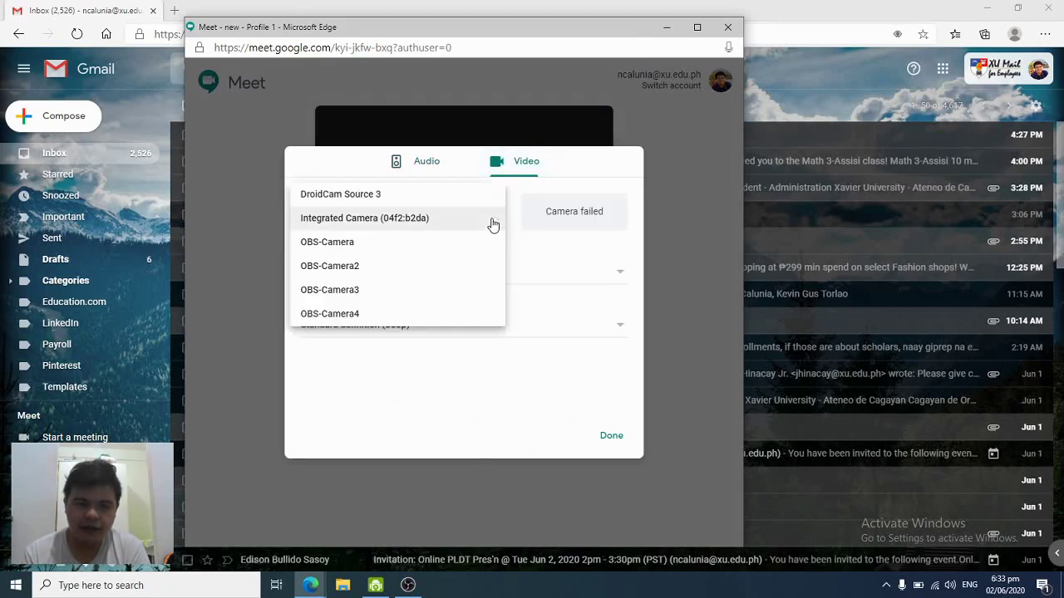
left_click(439, 205)
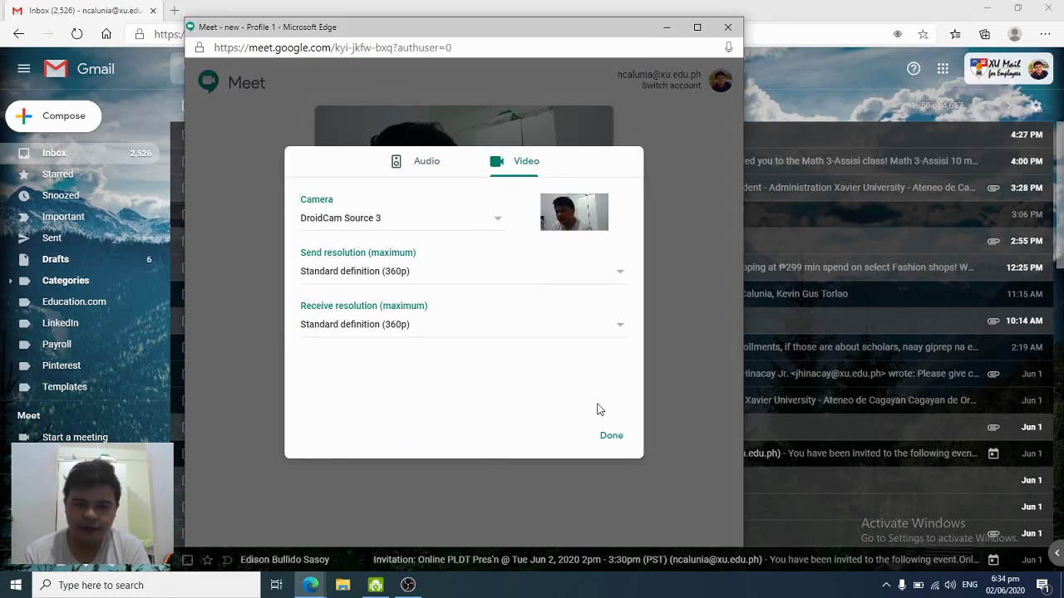
left_click(614, 444)
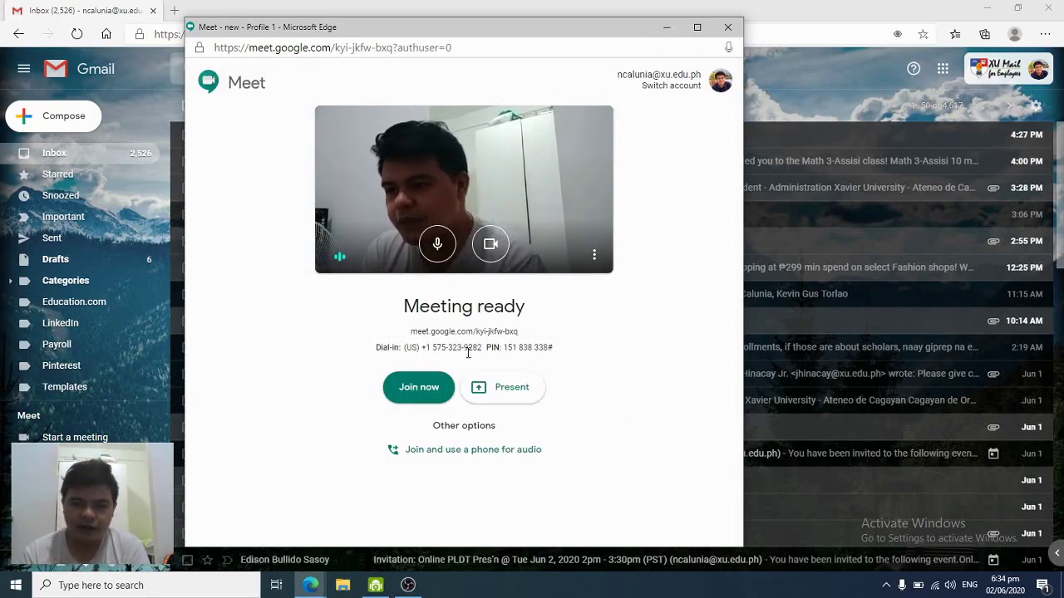
Join the Meet call, dismiss the invite prompt, leave, and close the Meet and Edge windows
left_click(418, 390)
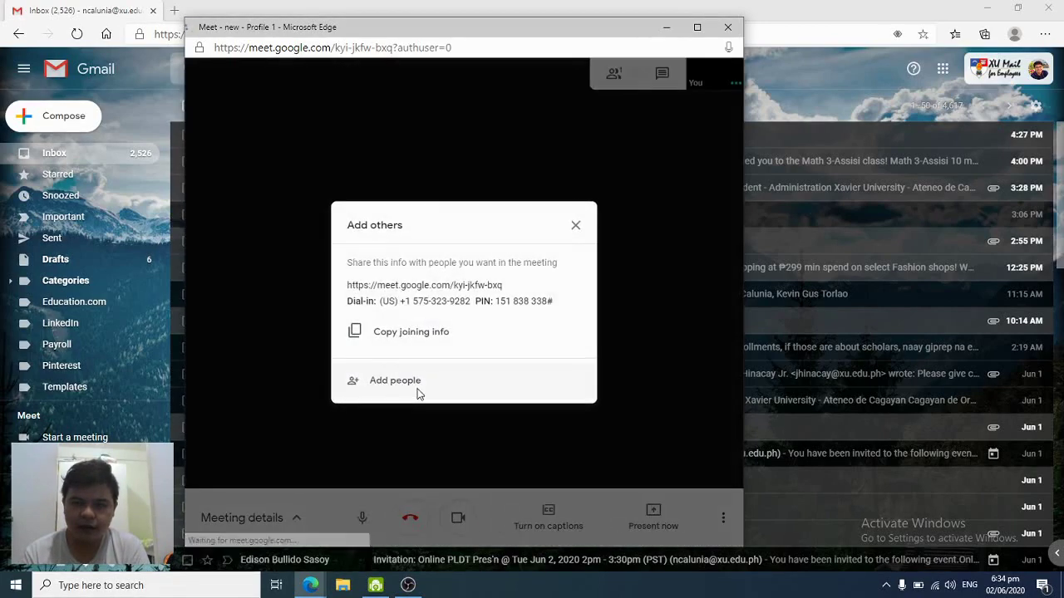
left_click(573, 230)
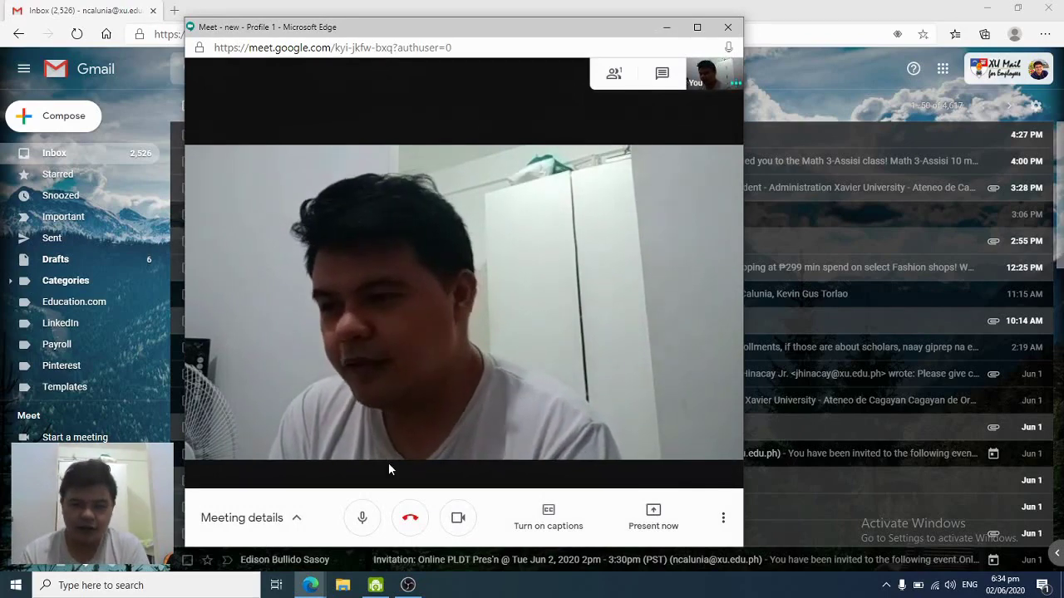
left_click(408, 520)
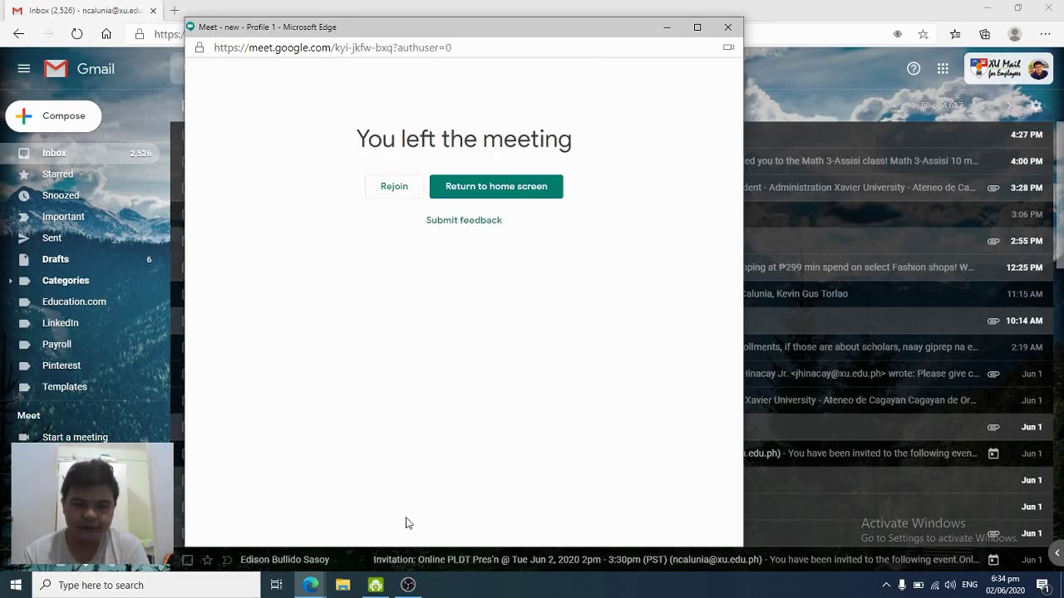
left_click(729, 28)
left_click(1045, 8)
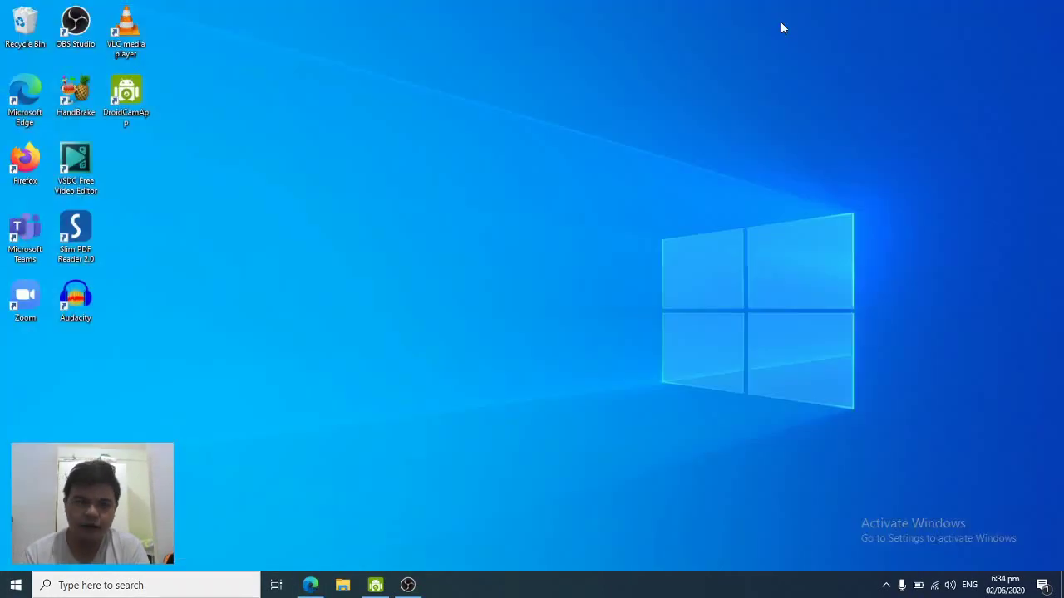
Launch Zoom from the desktop, start a New Meeting, and dismiss the Join Audio dialog
left_click(16, 308)
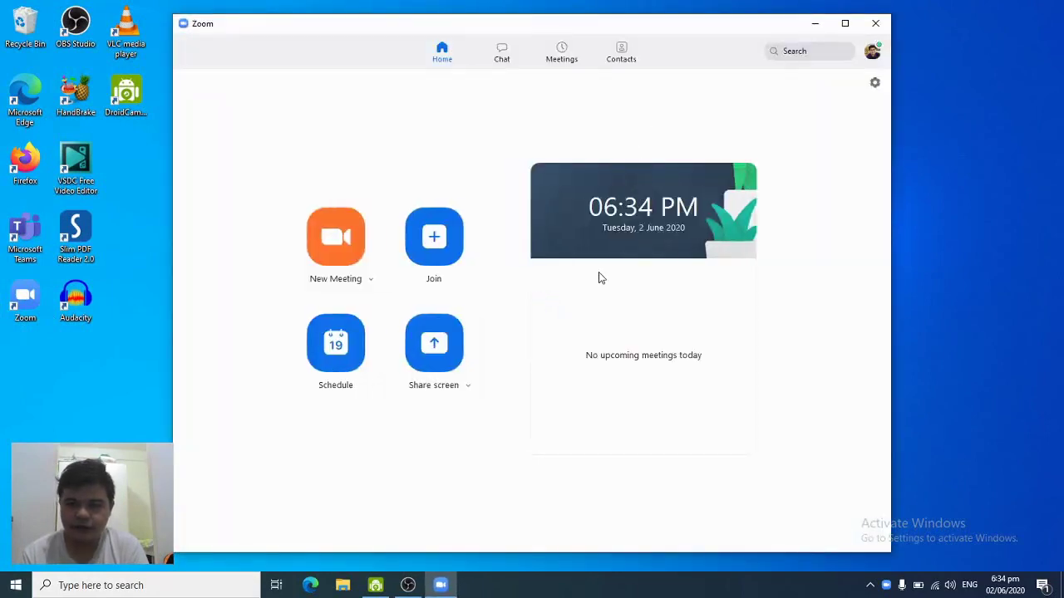
left_click(331, 251)
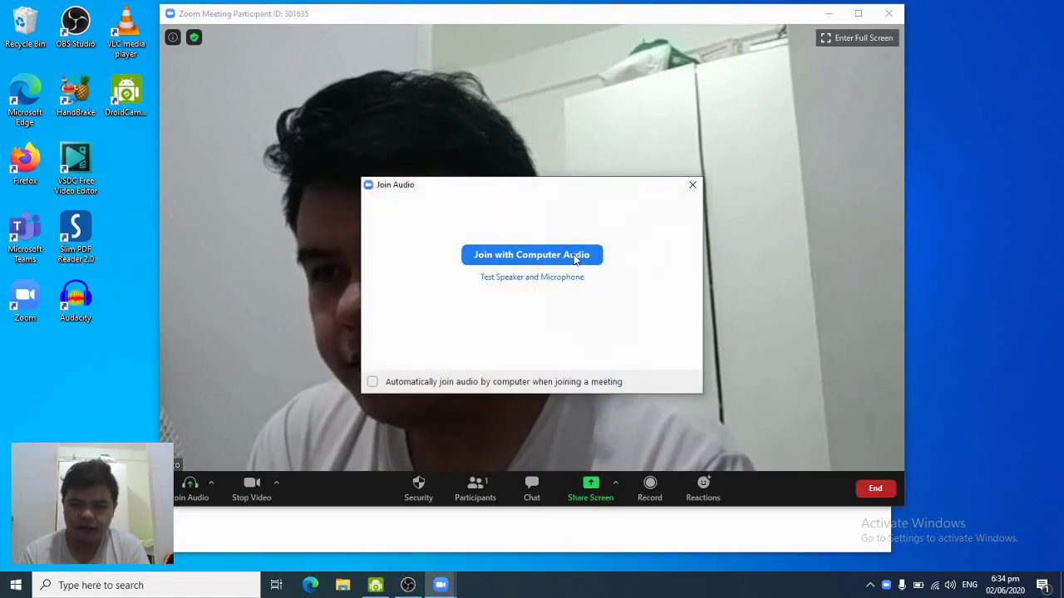
left_click(695, 185)
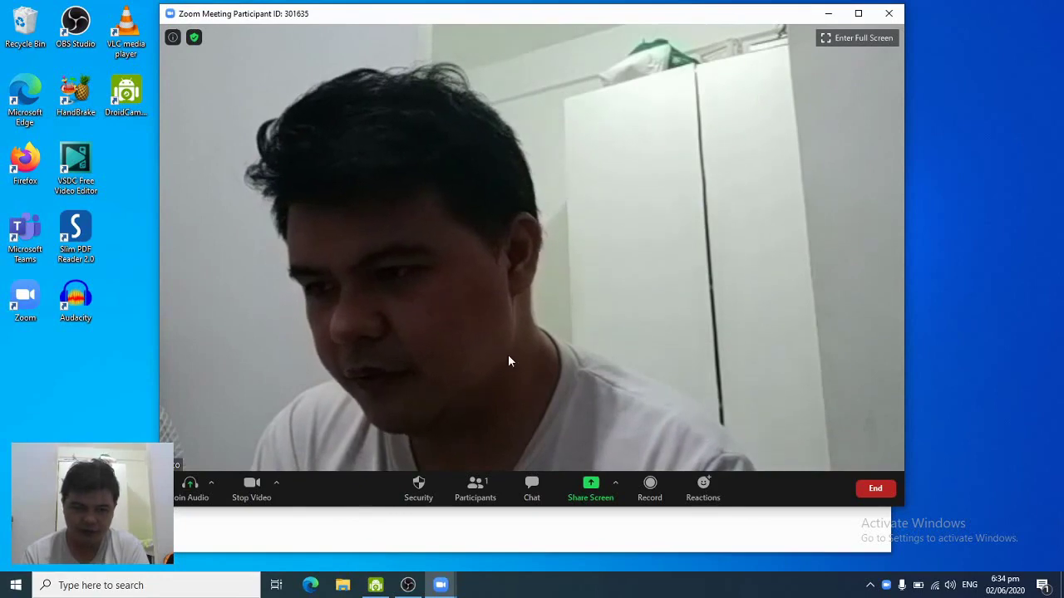
Stop the Zoom video and select DroidCam Source 3 under Select a Camera
left_click(277, 484)
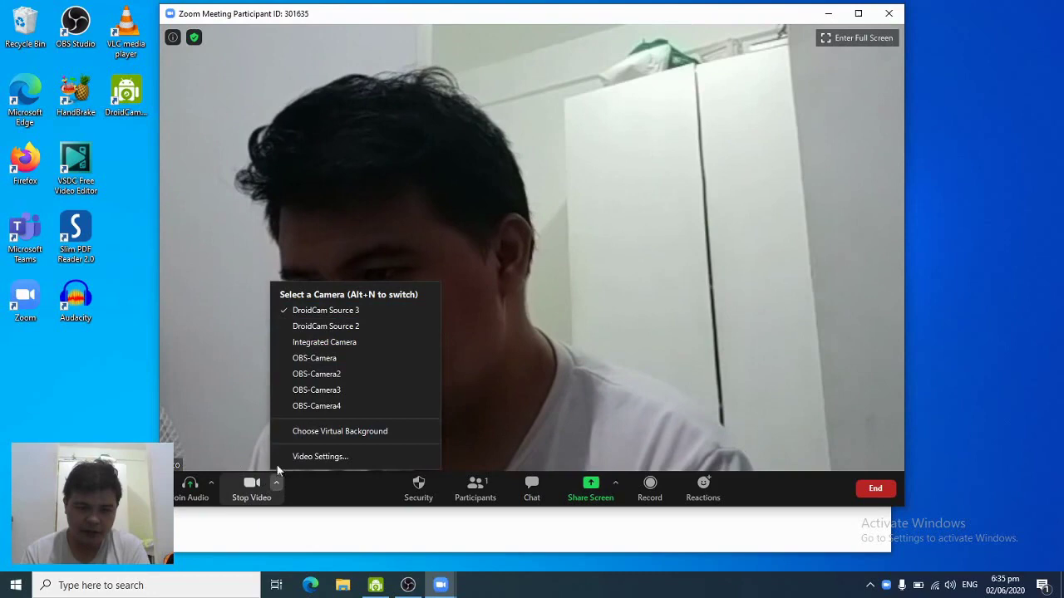
left_click(233, 453)
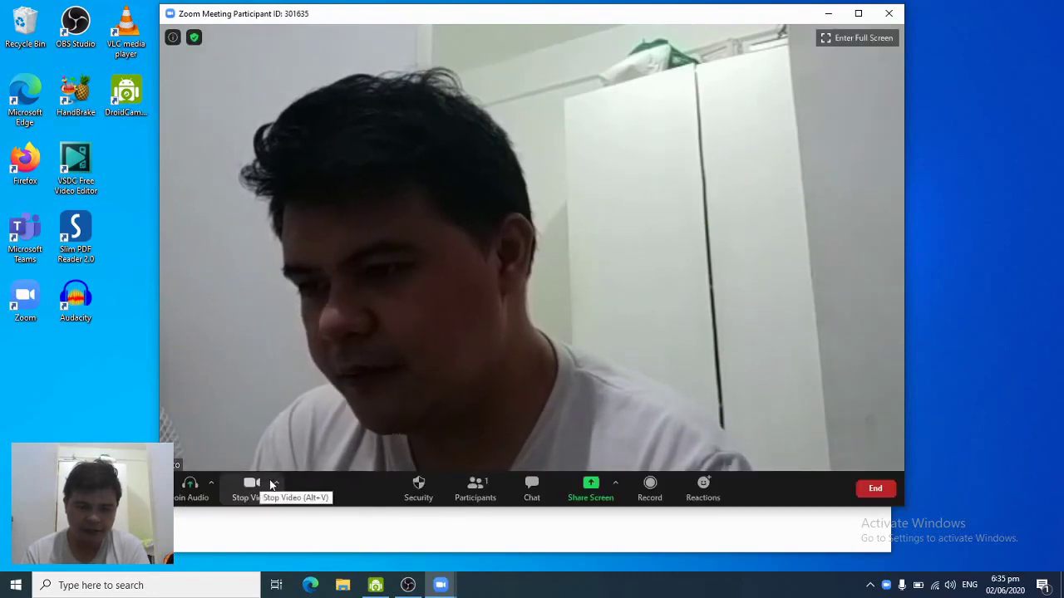
left_click(276, 482)
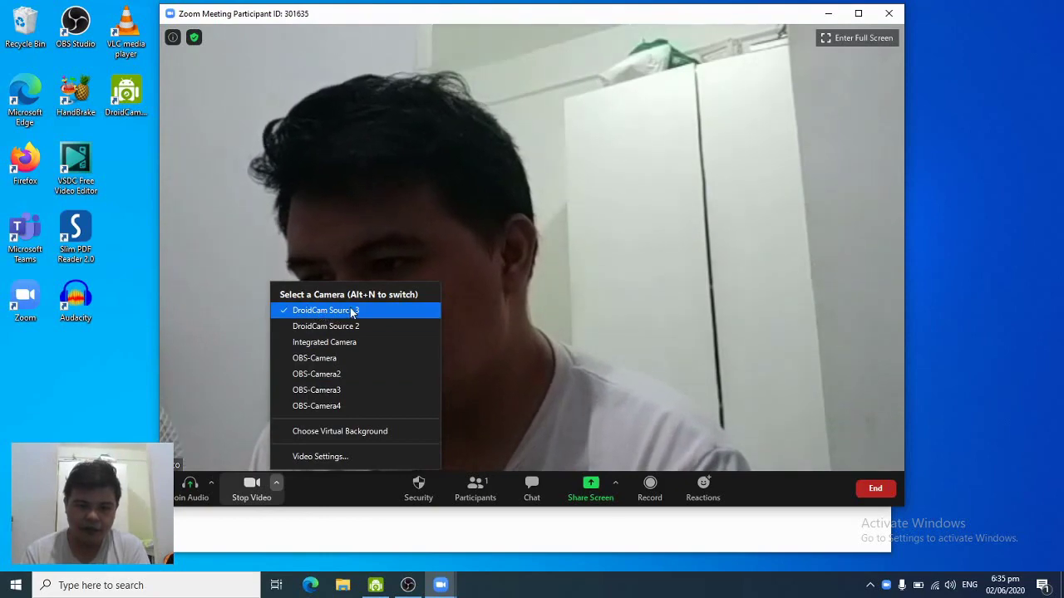
left_click(349, 344)
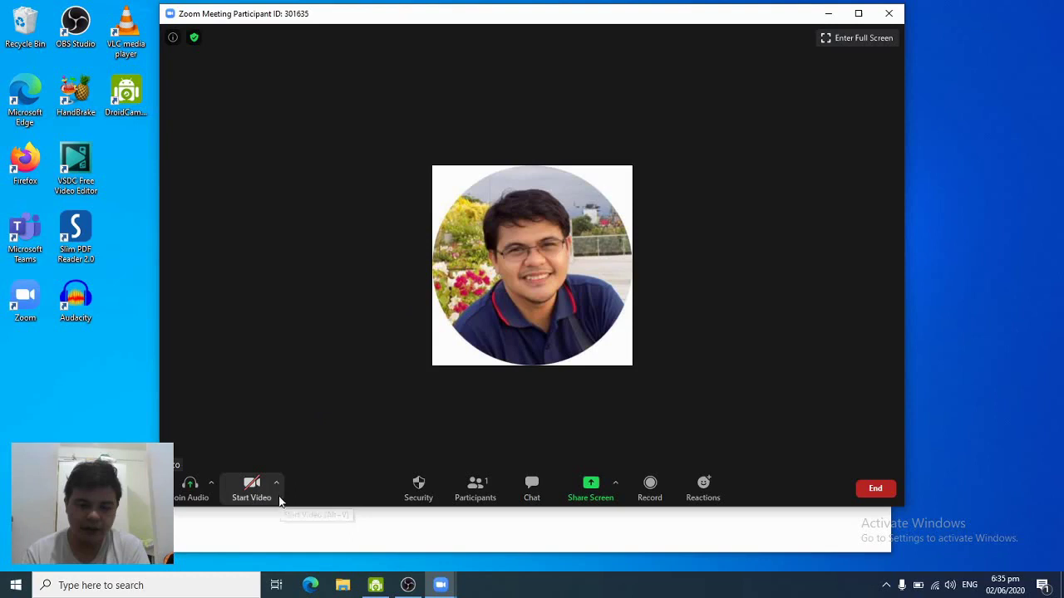
left_click(276, 484)
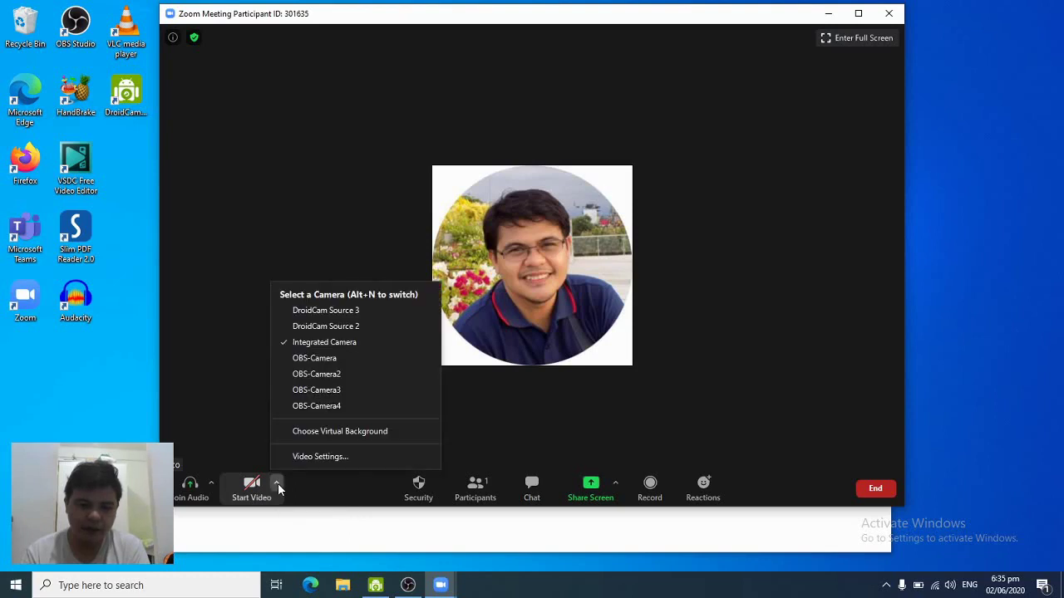
left_click(313, 316)
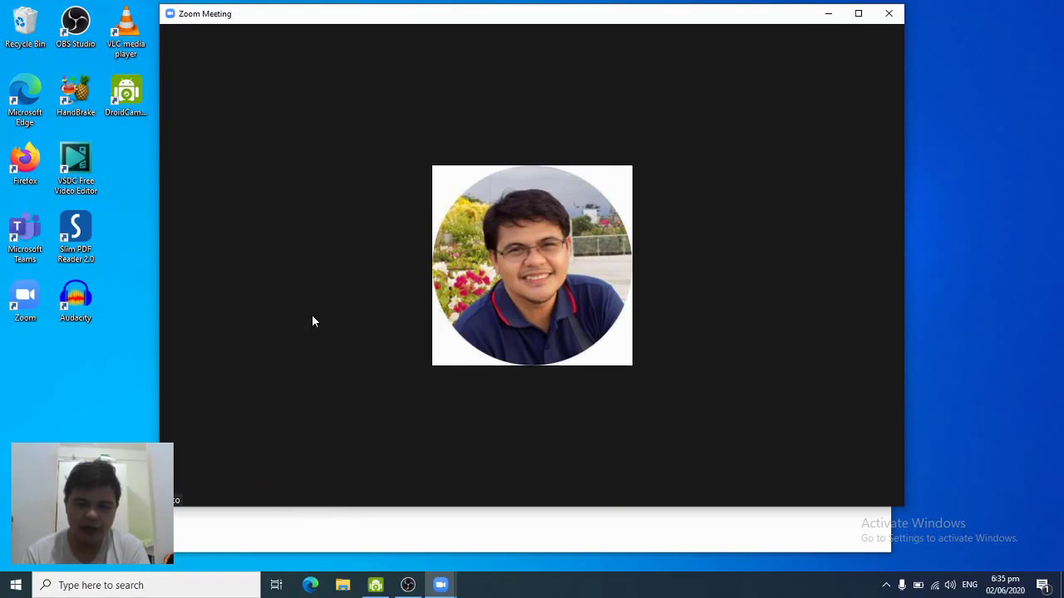
mouse_move(332, 335)
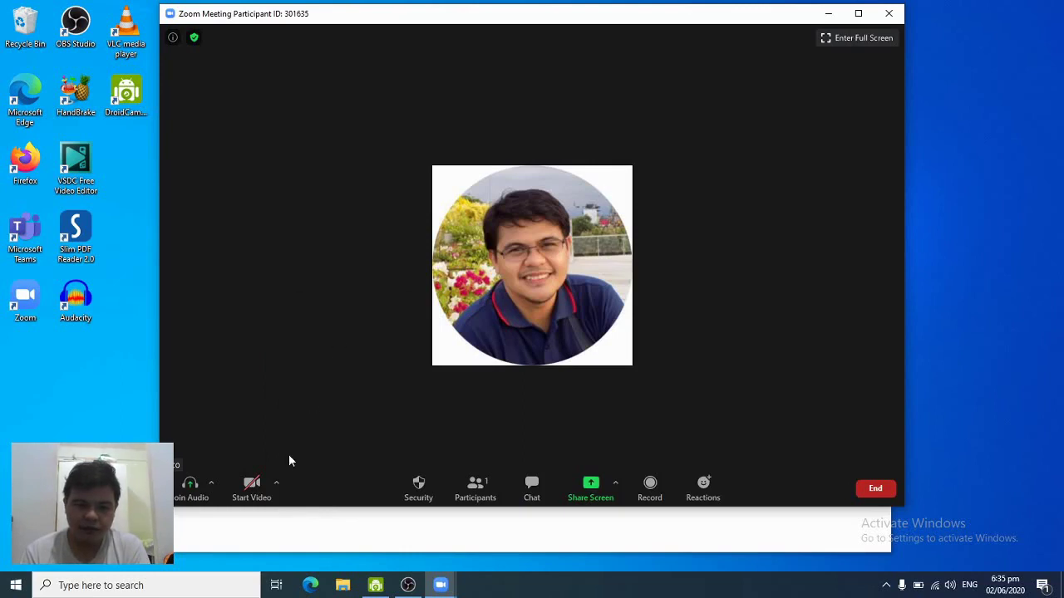
left_click(276, 483)
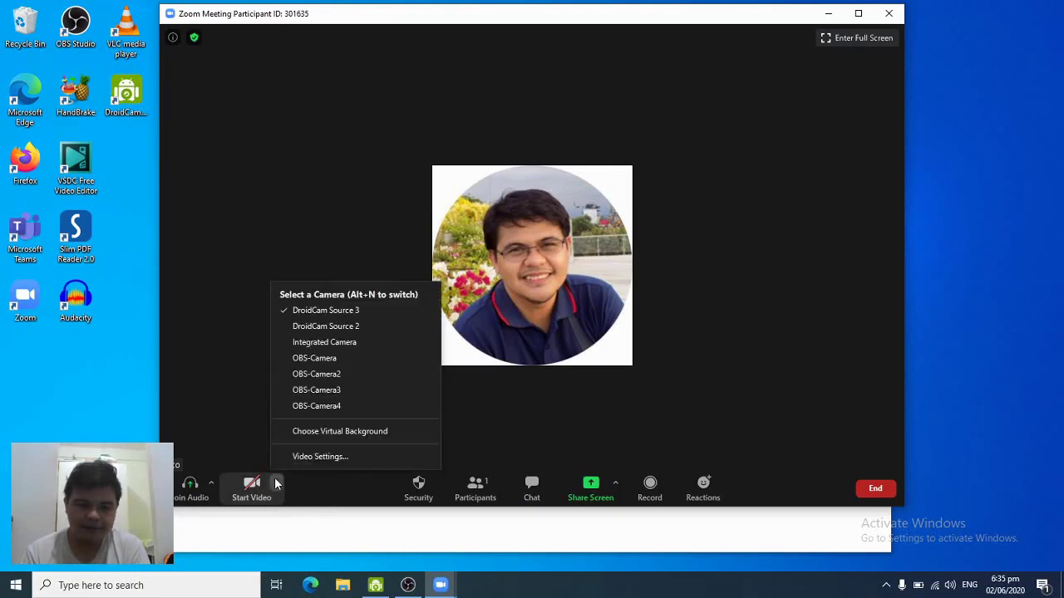
left_click(308, 313)
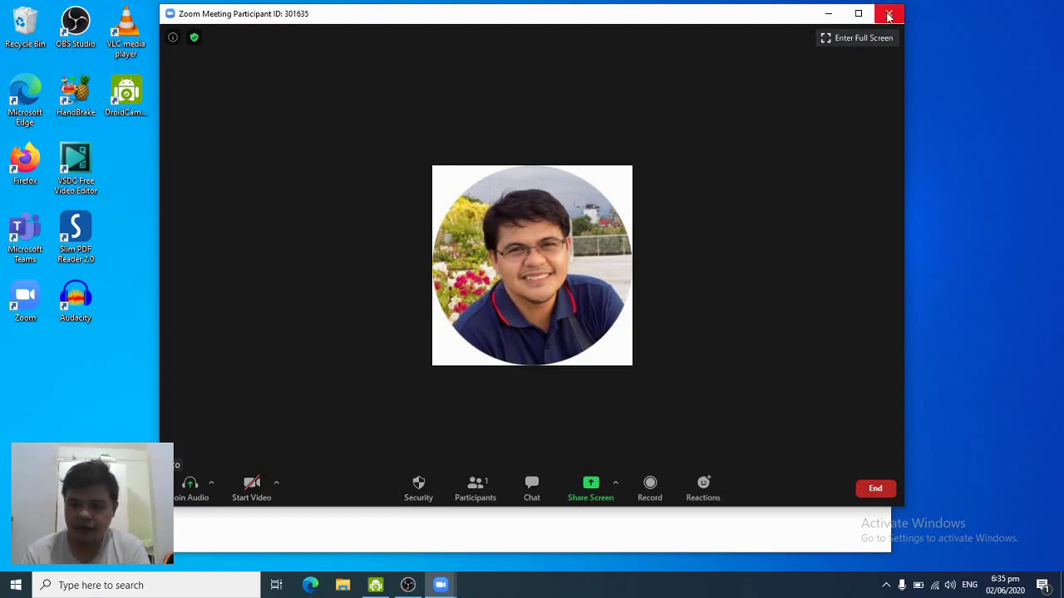
End the meeting for all, then start another new meeting and dismiss Join Audio
left_click(875, 489)
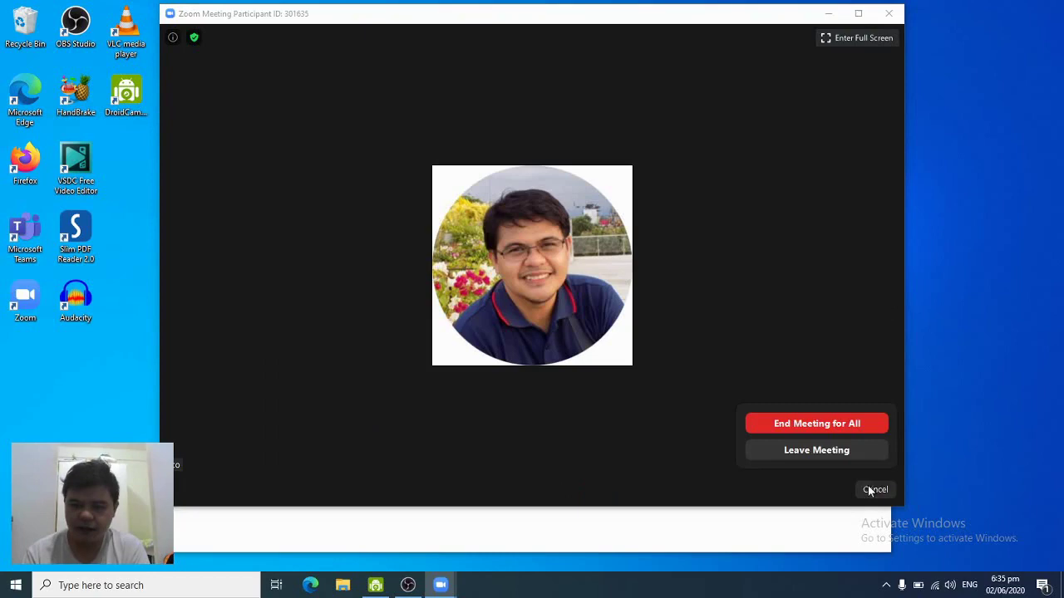
left_click(839, 426)
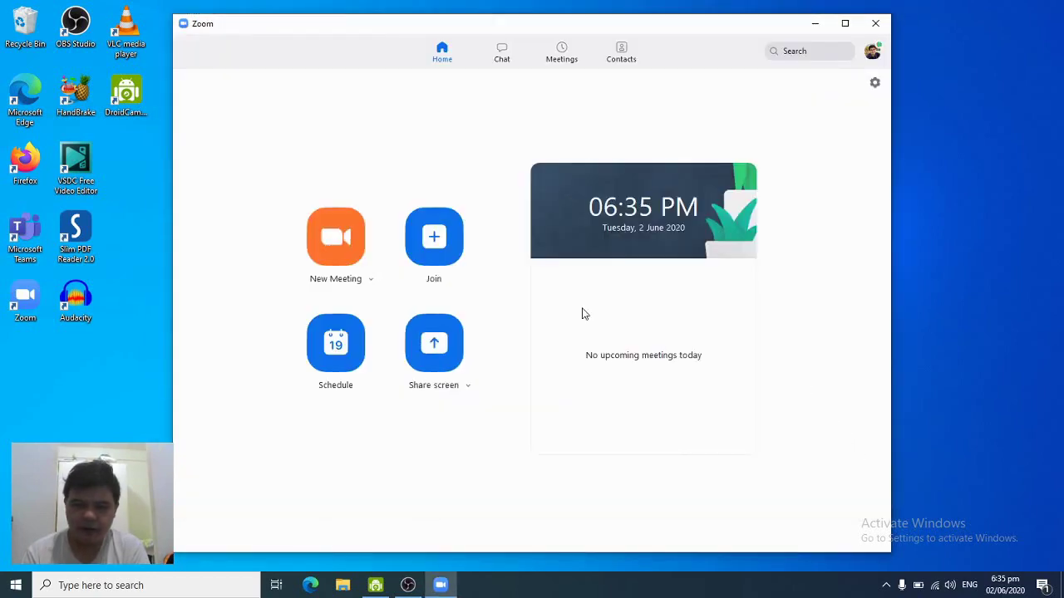
left_click(347, 242)
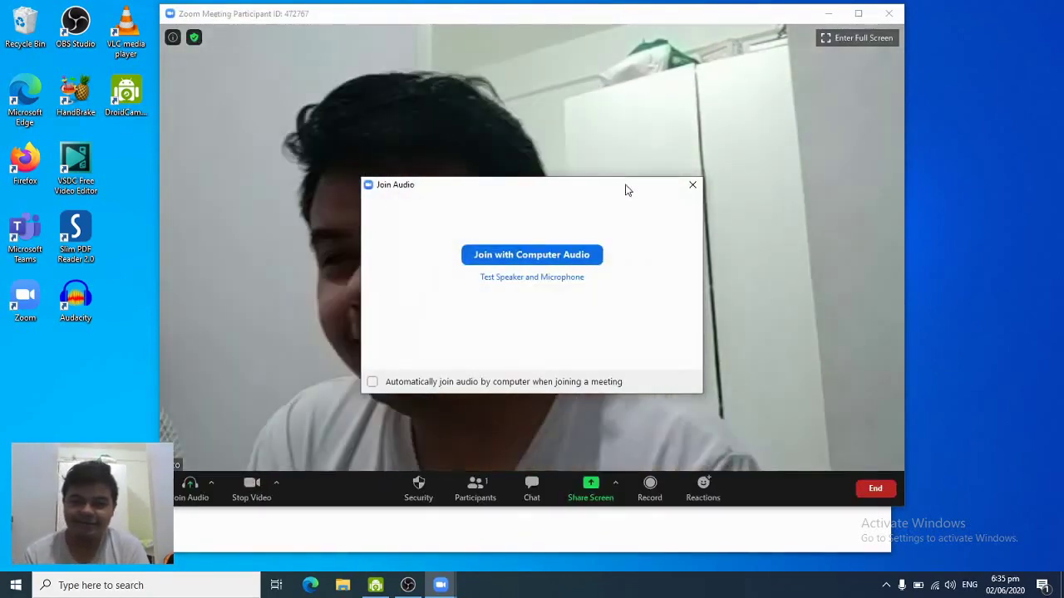
left_click(694, 187)
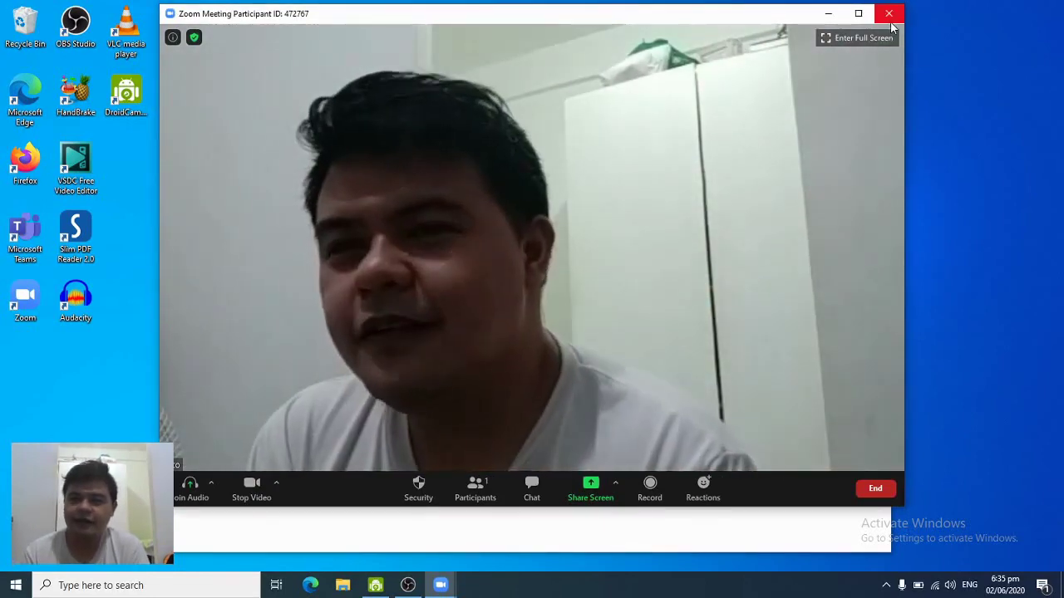
End the new meeting and close the Zoom Home window
left_click(888, 15)
left_click(843, 48)
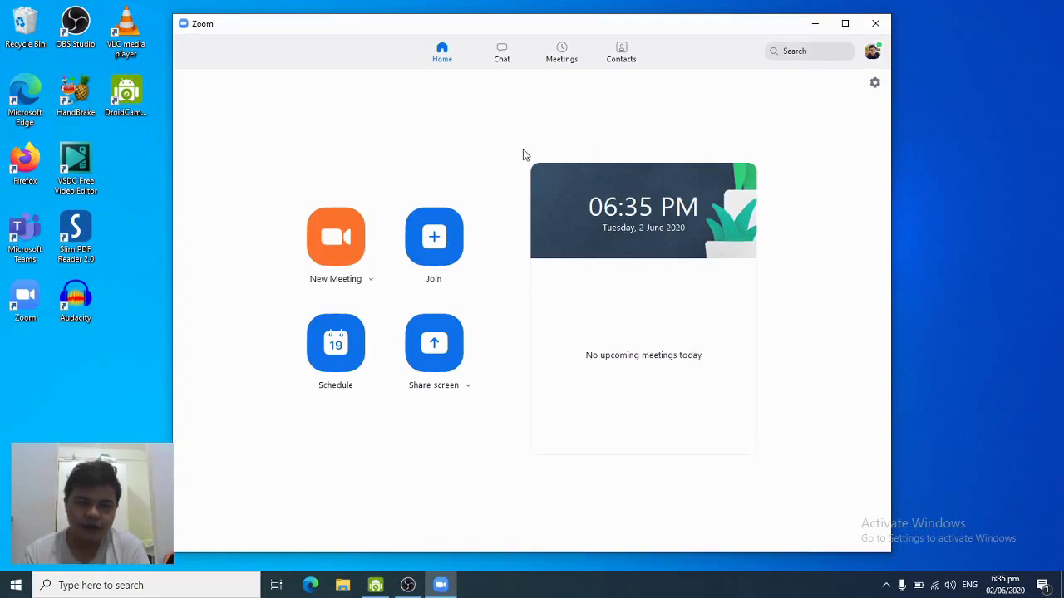
left_click(877, 25)
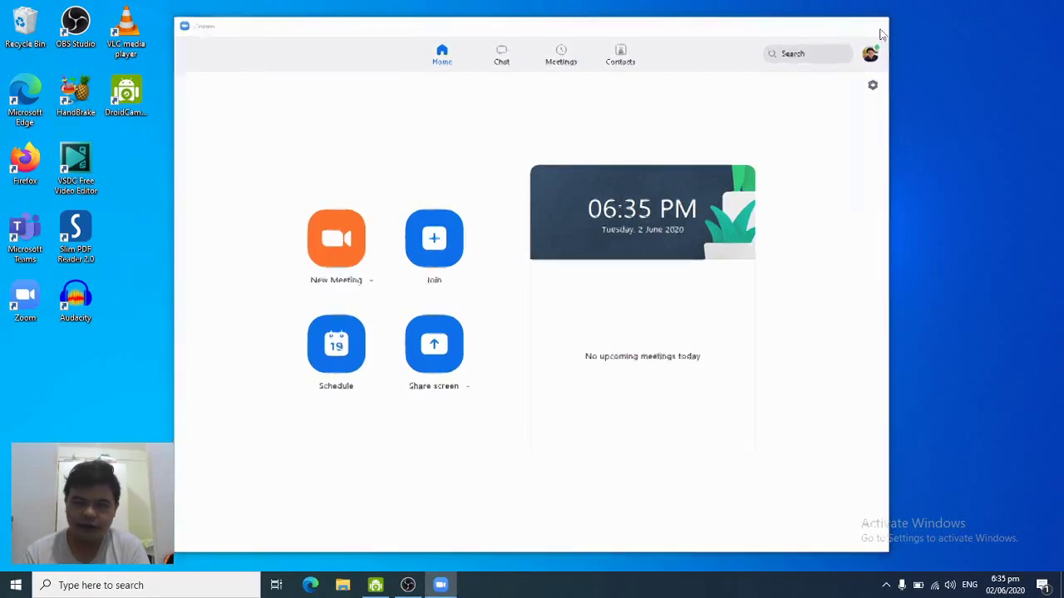